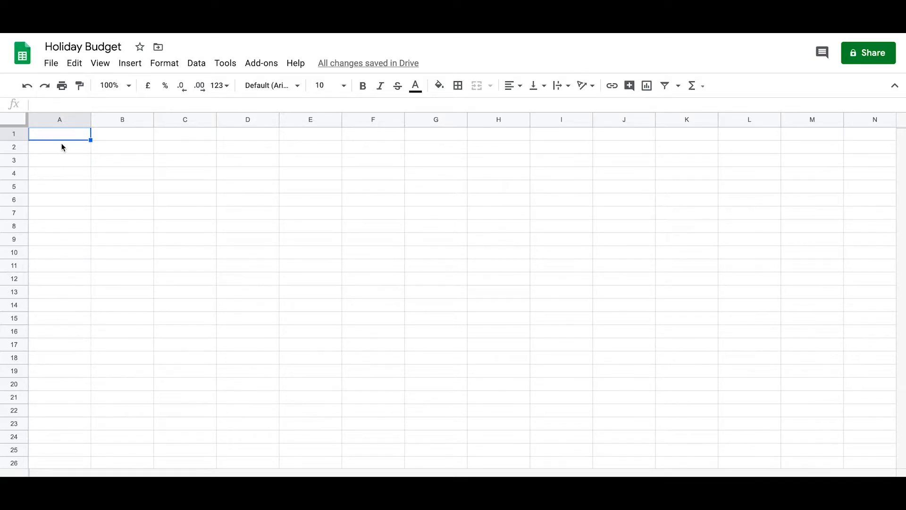
Step: Enter Monday in cell A1 and autofill the days of the week across row 1 to Sunday in G1
type("Monday")
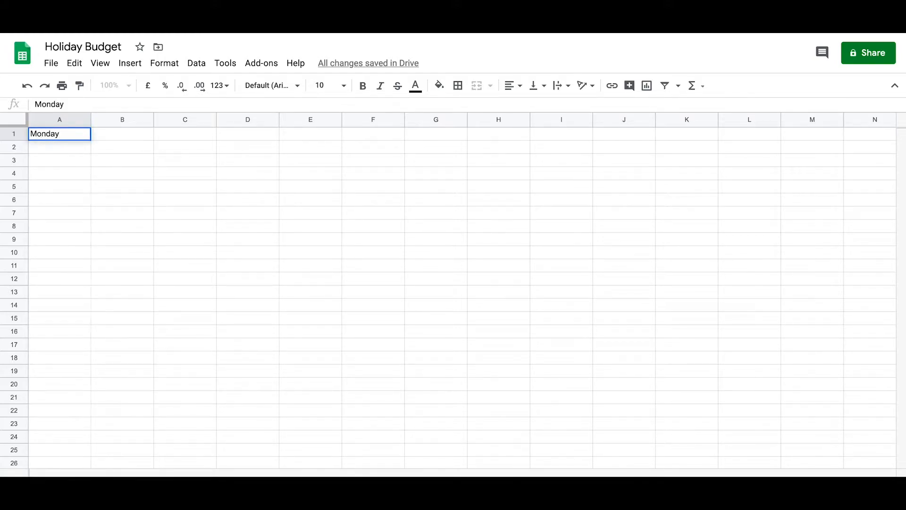
left_click(55, 149)
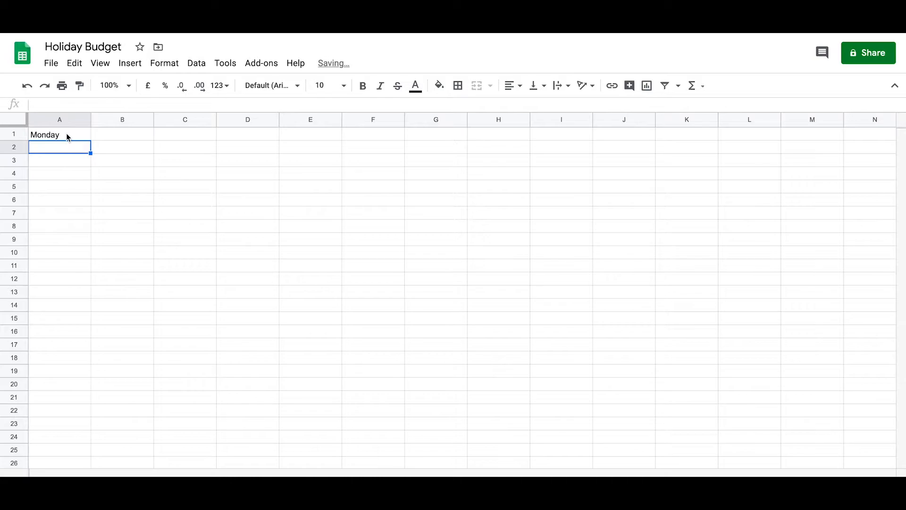
left_click(68, 138)
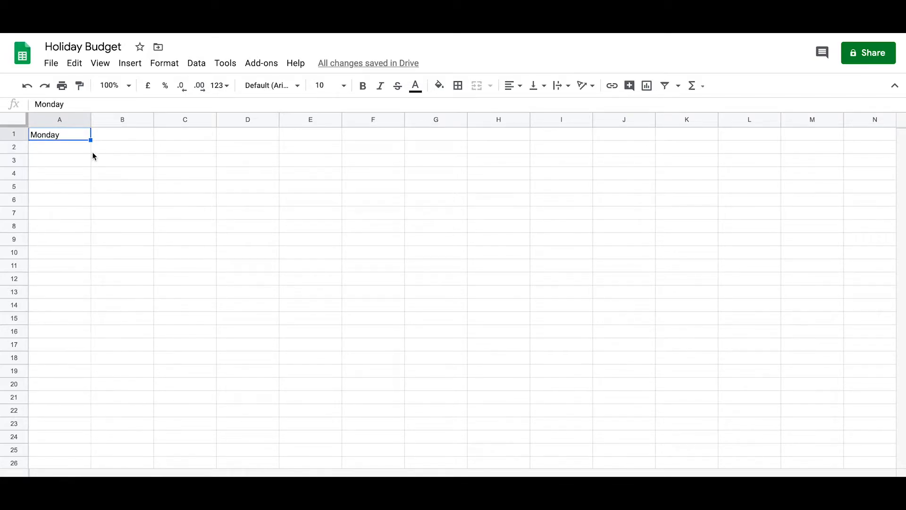
left_click_drag(91, 140, 436, 138)
left_click_drag(435, 139, 437, 141)
left_click(437, 165)
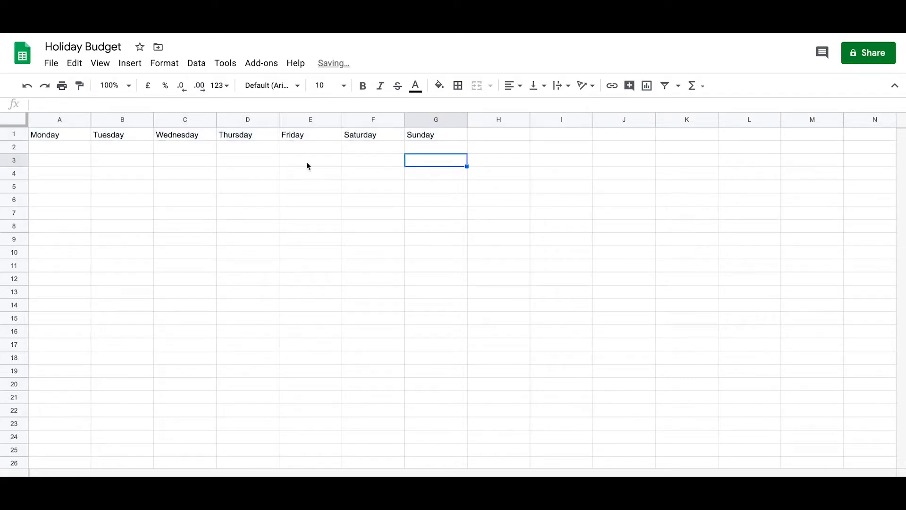
Step: Autofill the weekdays from A1 down to row 11, and clear all the contents of A1:G12
left_click(79, 137)
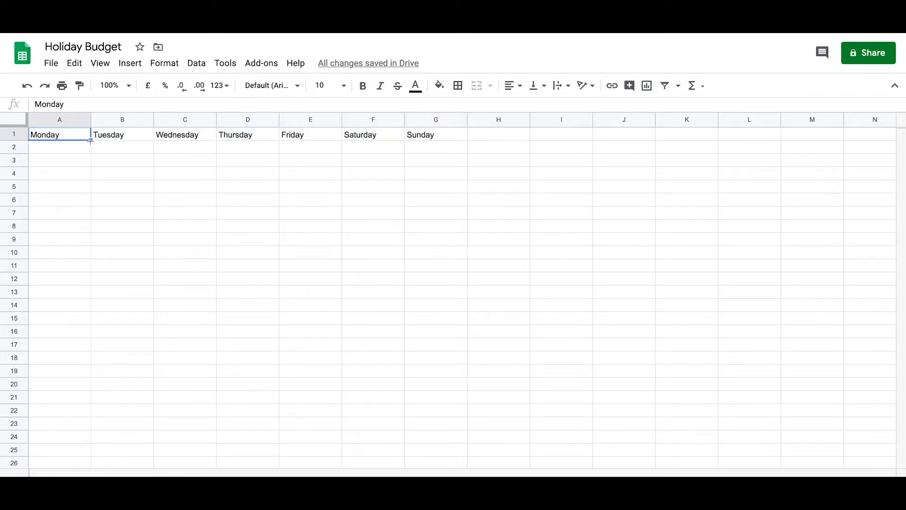
left_click_drag(91, 151, 81, 268)
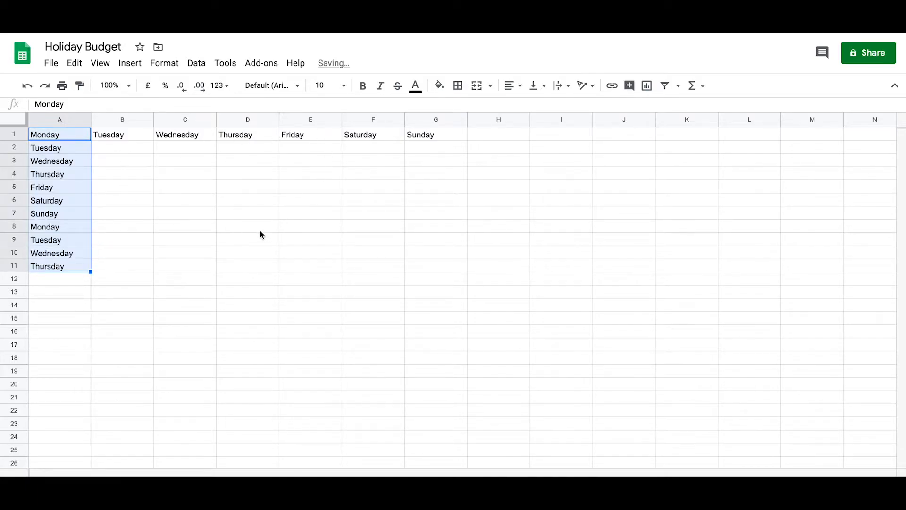
left_click_drag(448, 281, 54, 138)
key("Delete")
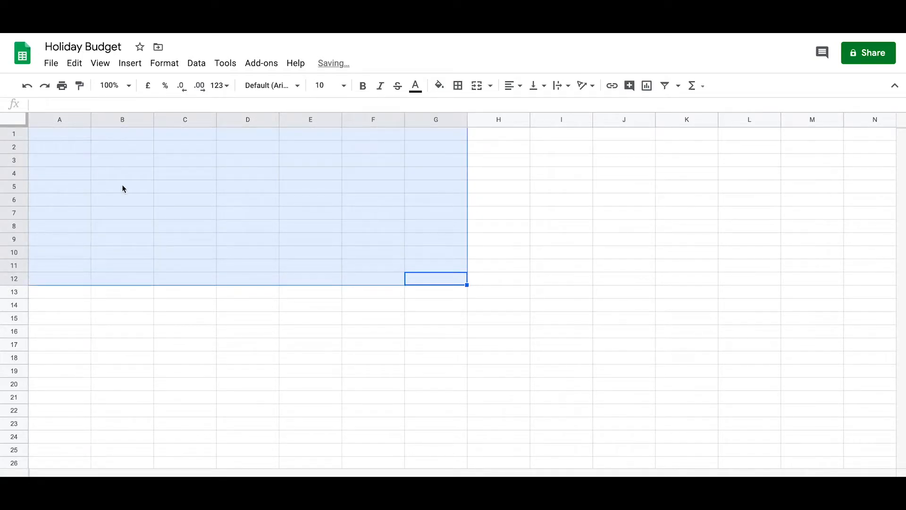
left_click(149, 257)
Step: Autofill the months January to April across A1:D1 from an entered January, and clear them again
left_click(65, 134)
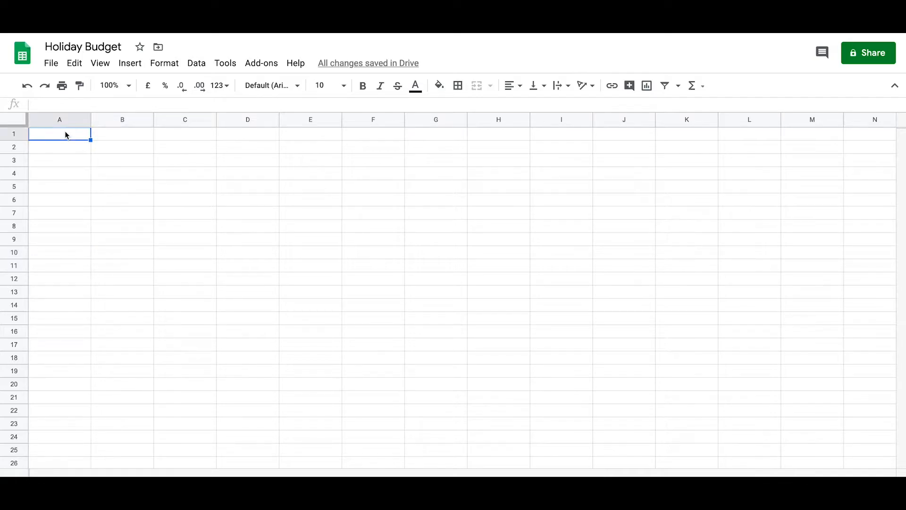
type("January")
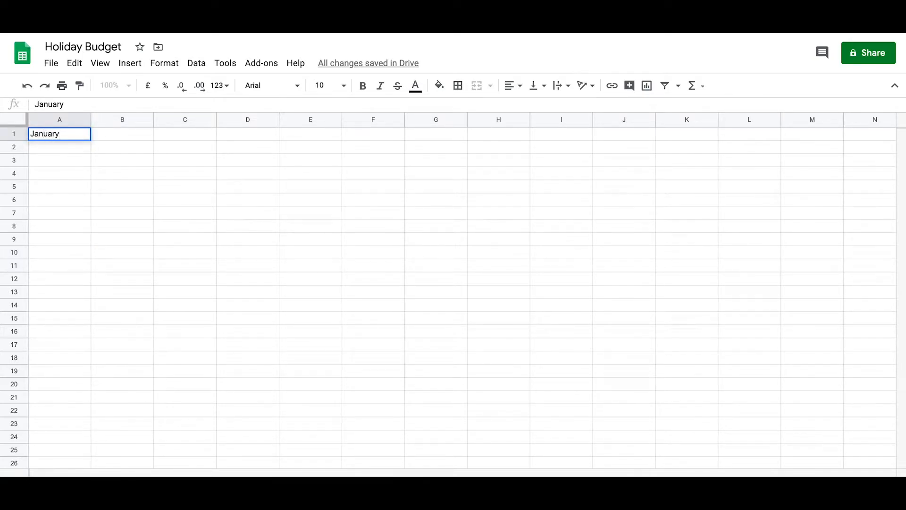
key("Return")
left_click(69, 136)
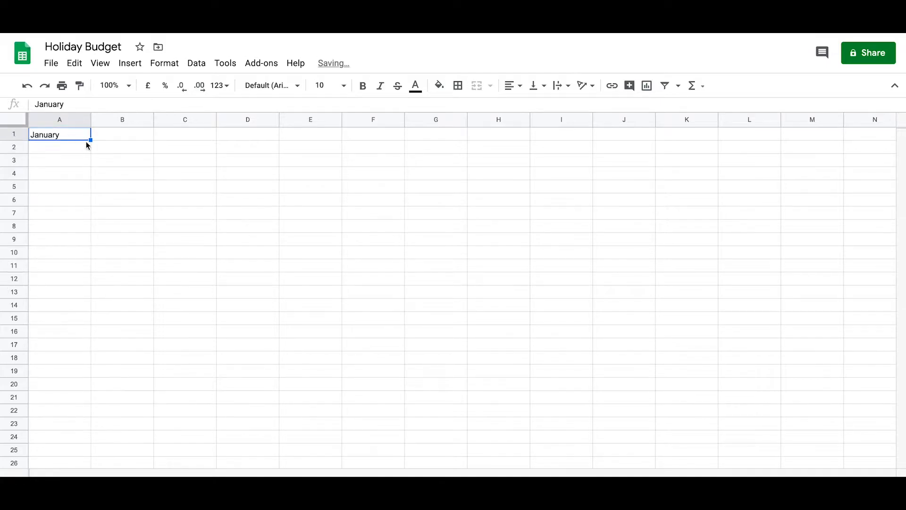
left_click_drag(90, 140, 242, 148)
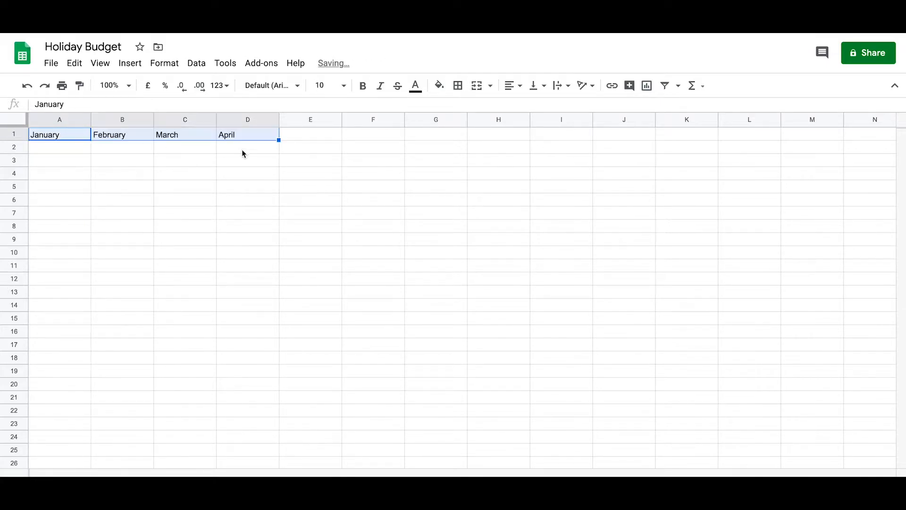
key("Delete")
left_click(175, 228)
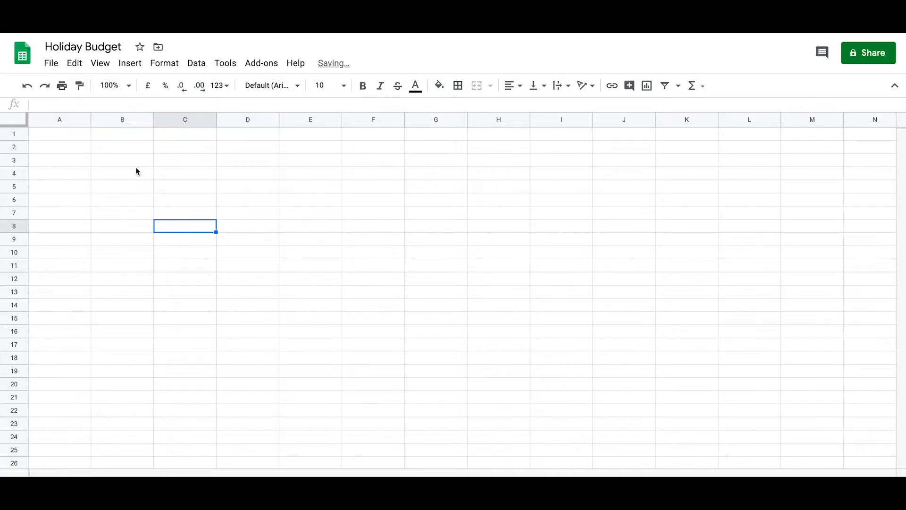
Step: Enter the values 7, 14 and 21 in cells A1, A2 and A3
left_click(71, 136)
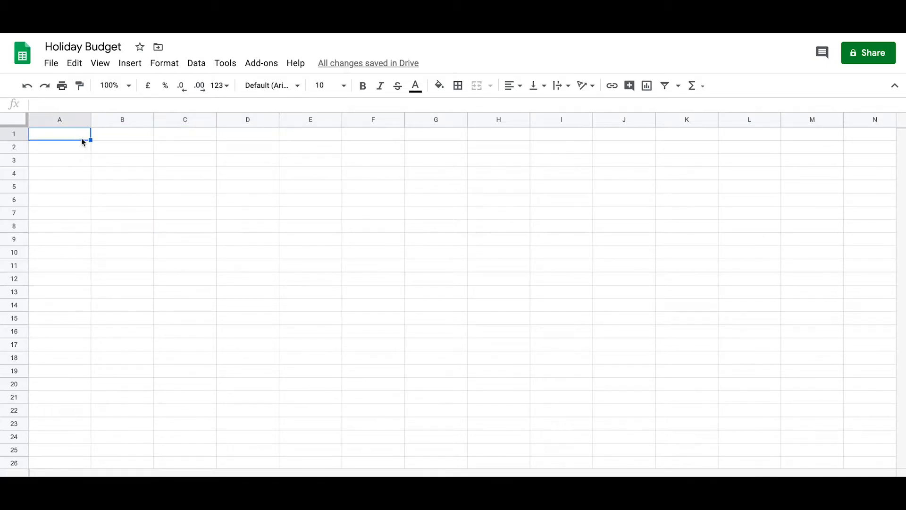
type("7")
key("Return")
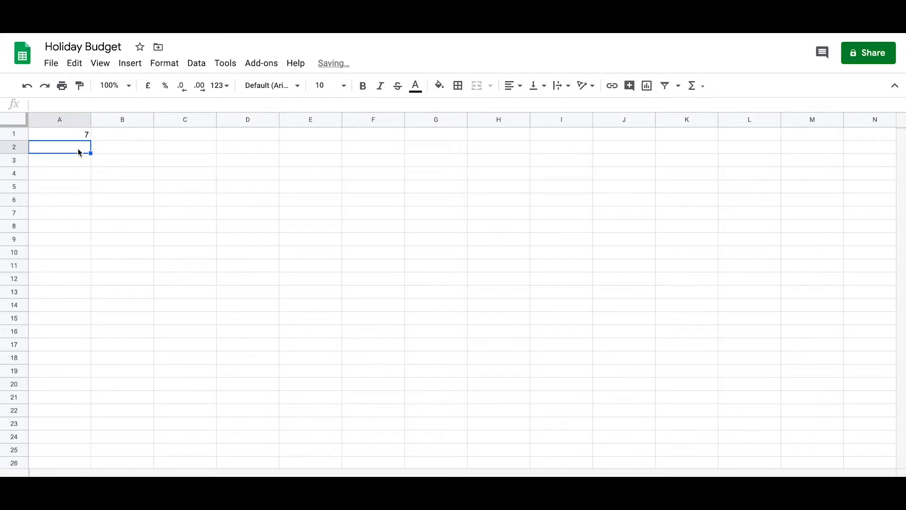
type("1")
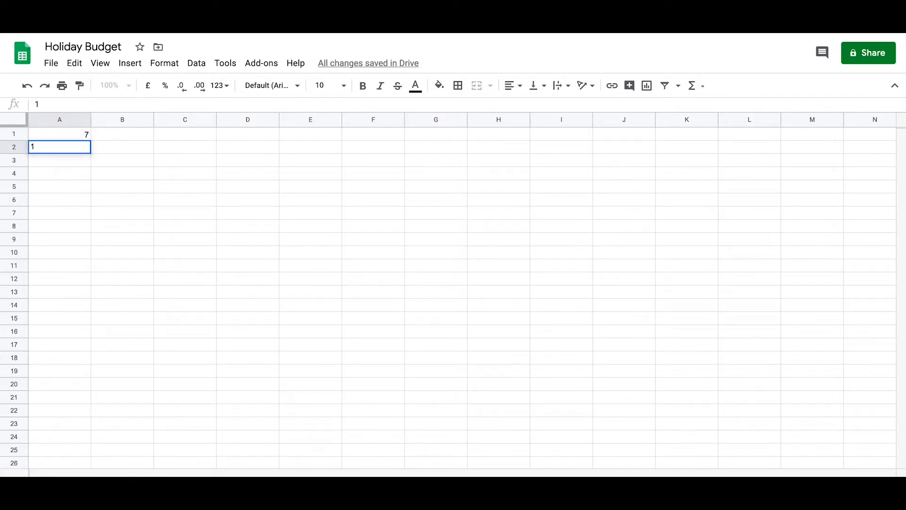
type("4")
left_click(80, 161)
type("21")
left_click(81, 198)
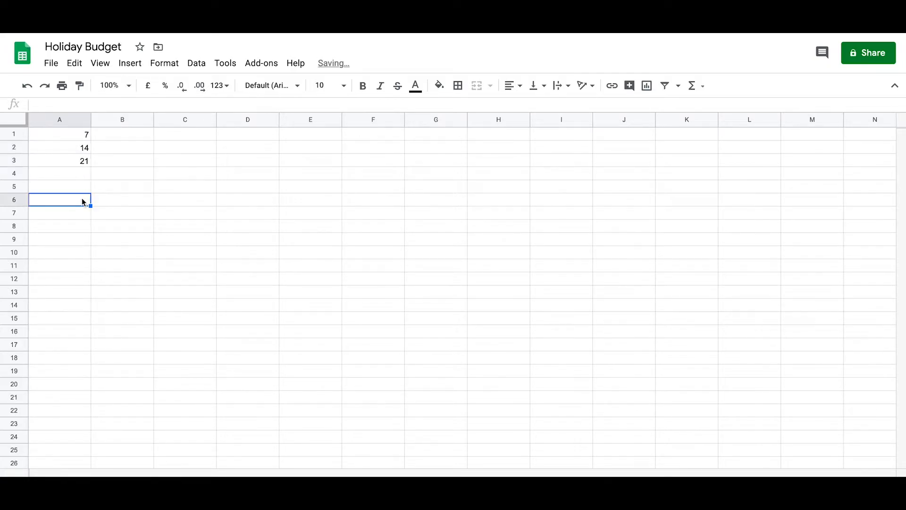
Step: Extend the number series in A1:A3 down to row 14 with autofill, and clear the filled cells
left_click(69, 136)
left_click_drag(69, 135, 69, 161)
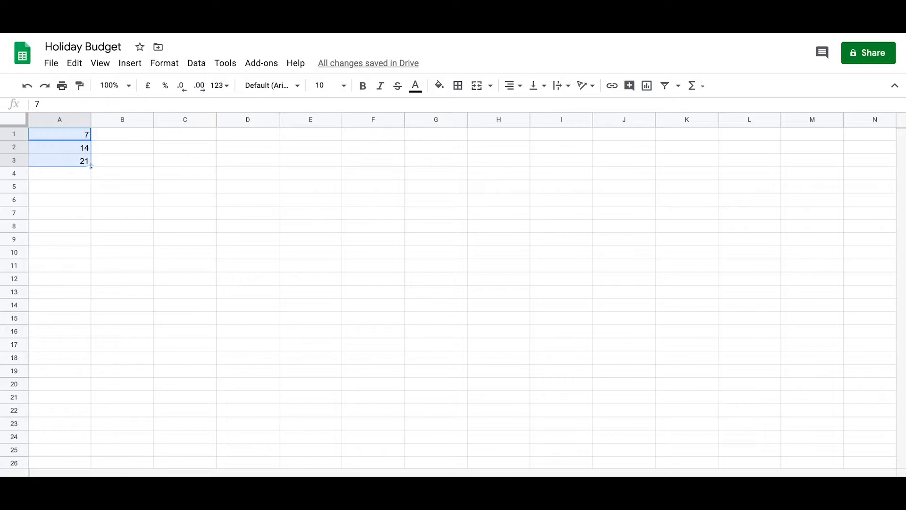
left_click_drag(91, 166, 88, 306)
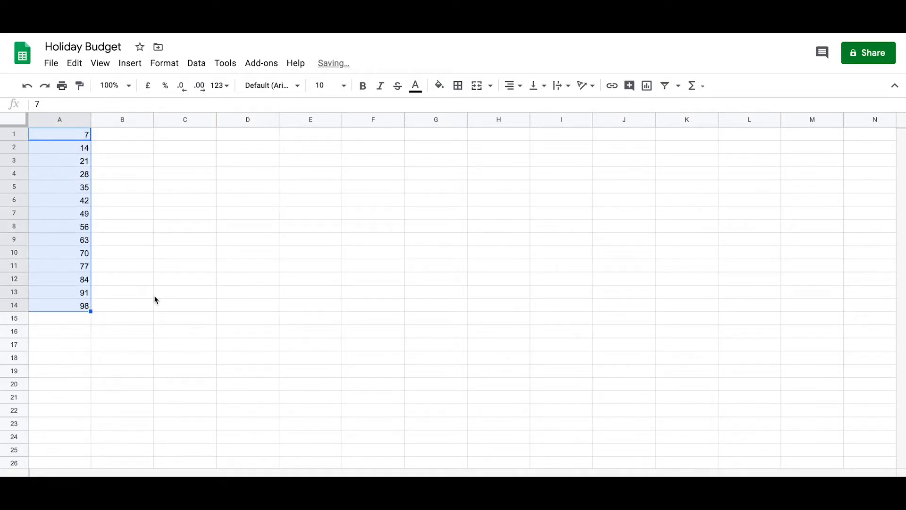
key("Delete")
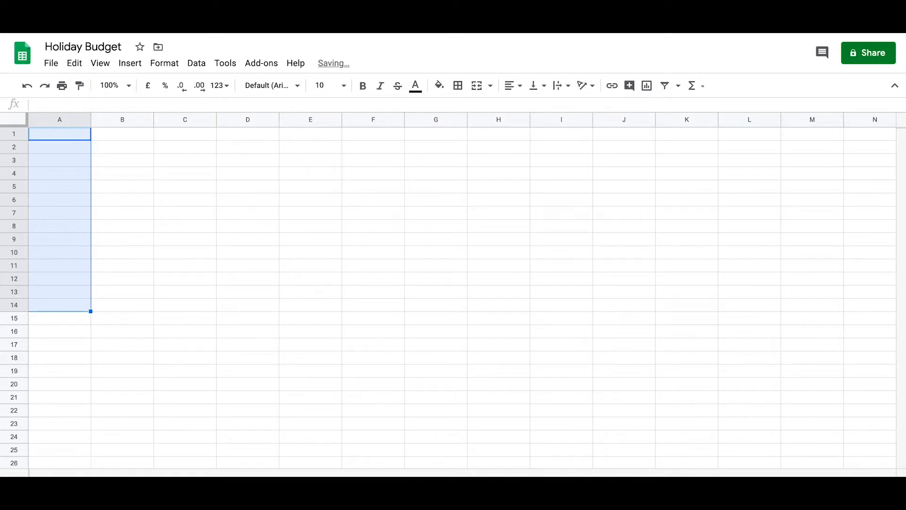
left_click(159, 227)
left_click(147, 175)
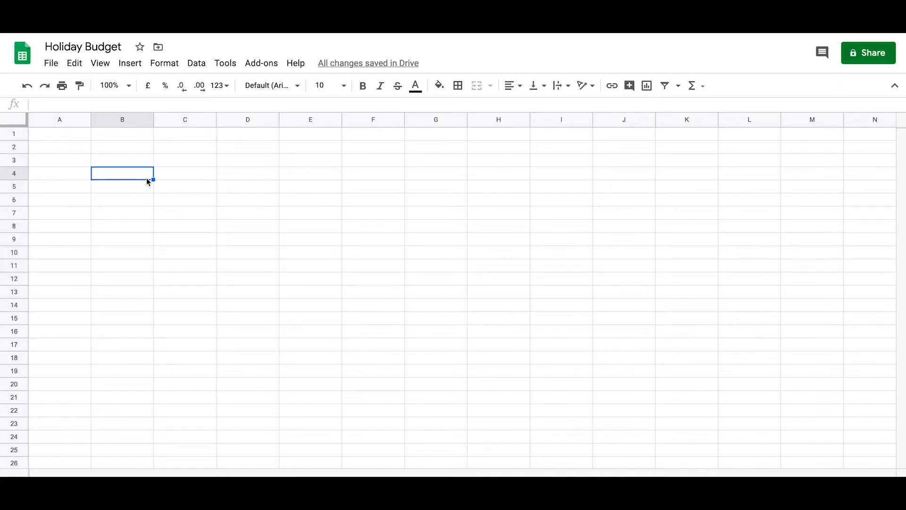
left_click(109, 227)
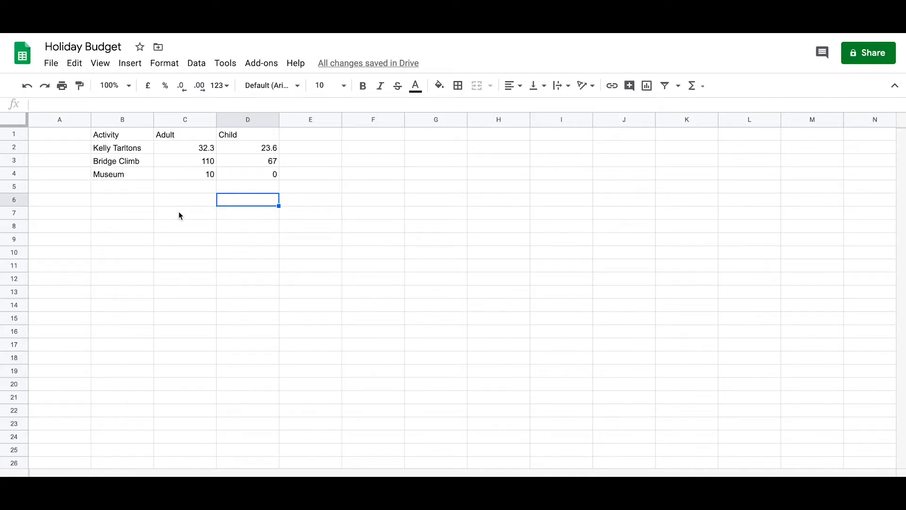
left_click(172, 199)
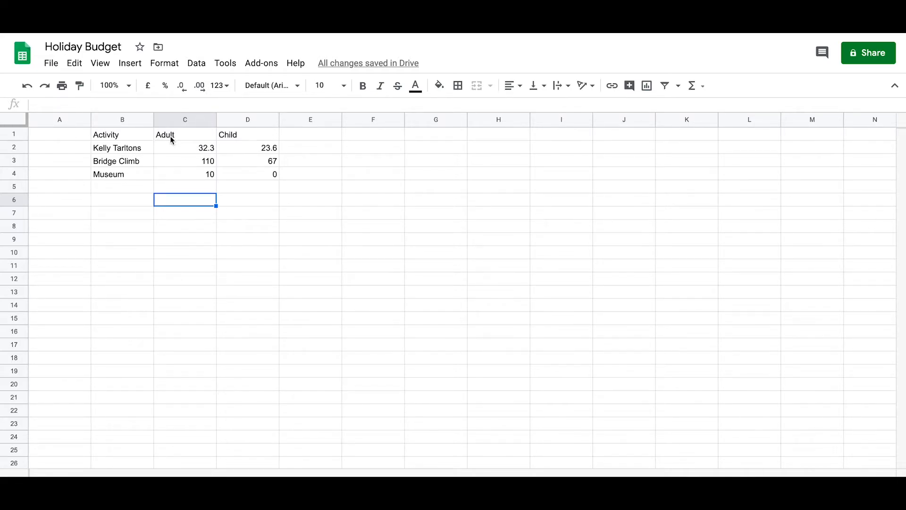
left_click(261, 202)
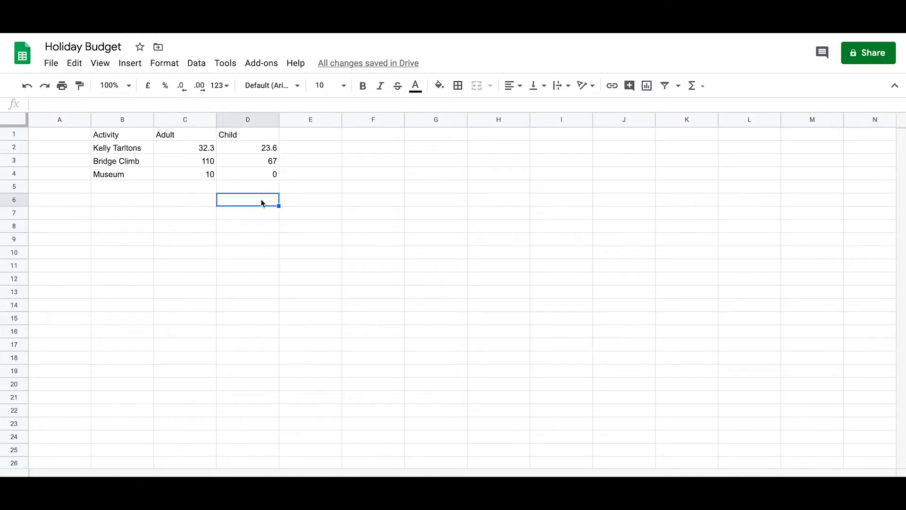
Step: Format the adult and child prices in C2:D4 as pounds currency, and switch them to the New Zealand Dollar format
left_click_drag(169, 143, 247, 173)
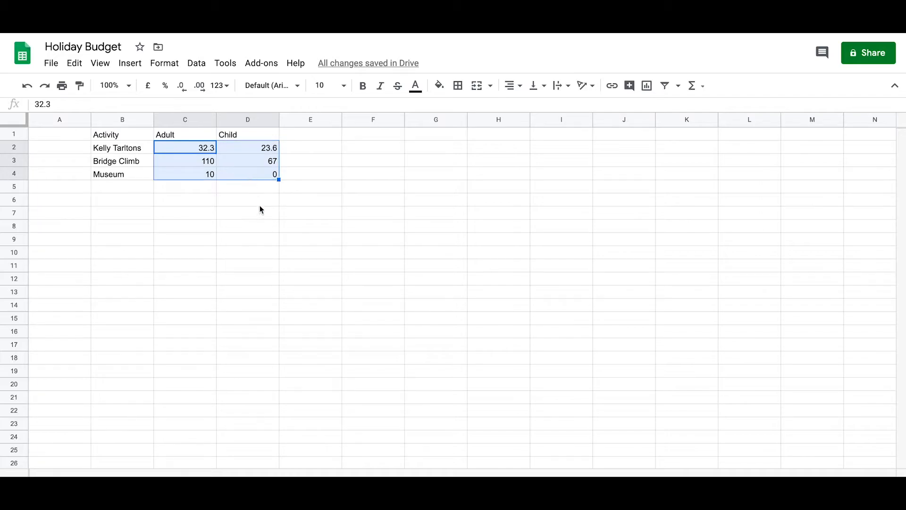
left_click(150, 87)
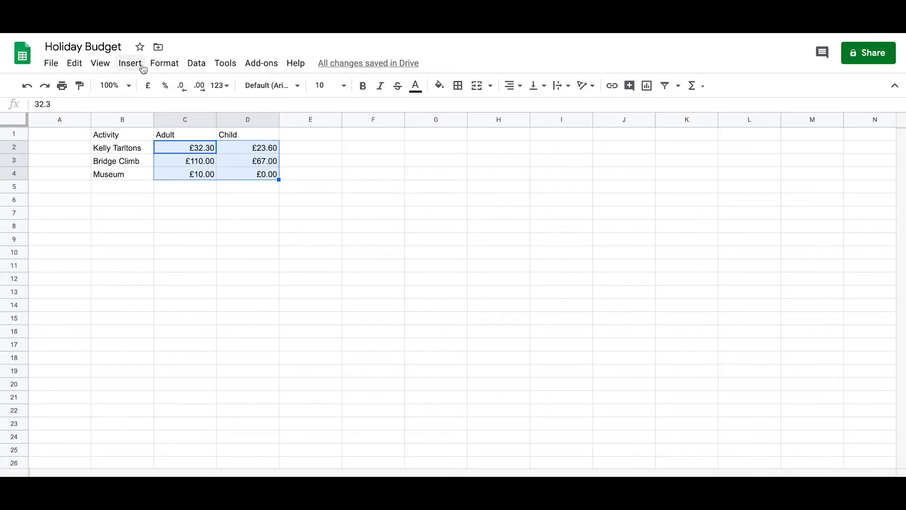
left_click(165, 64)
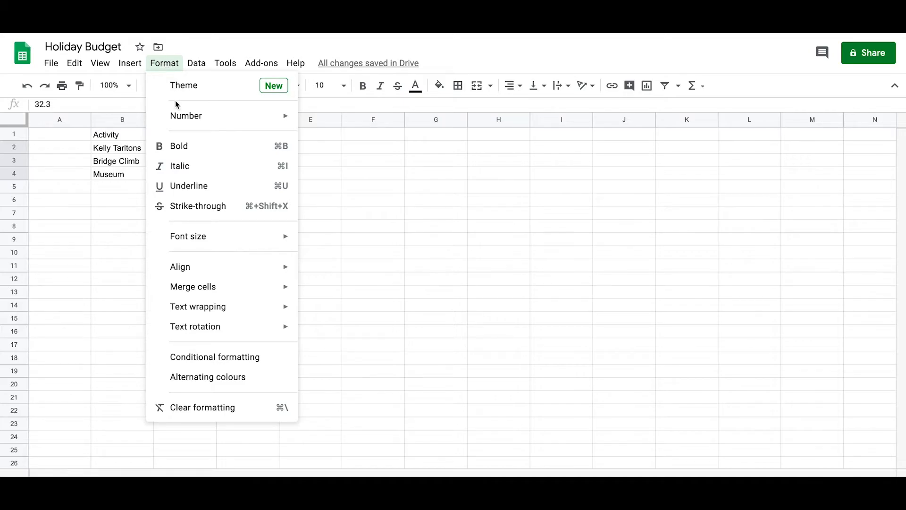
mouse_move(177, 118)
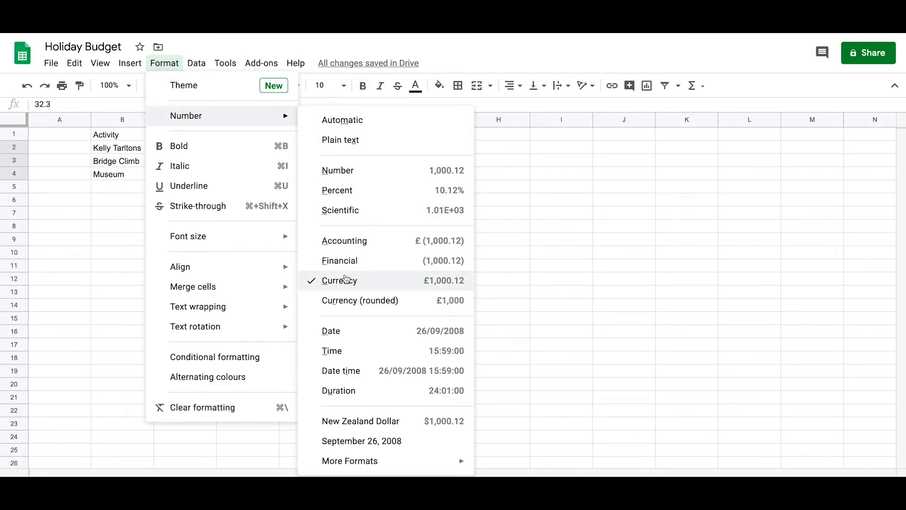
left_click(356, 421)
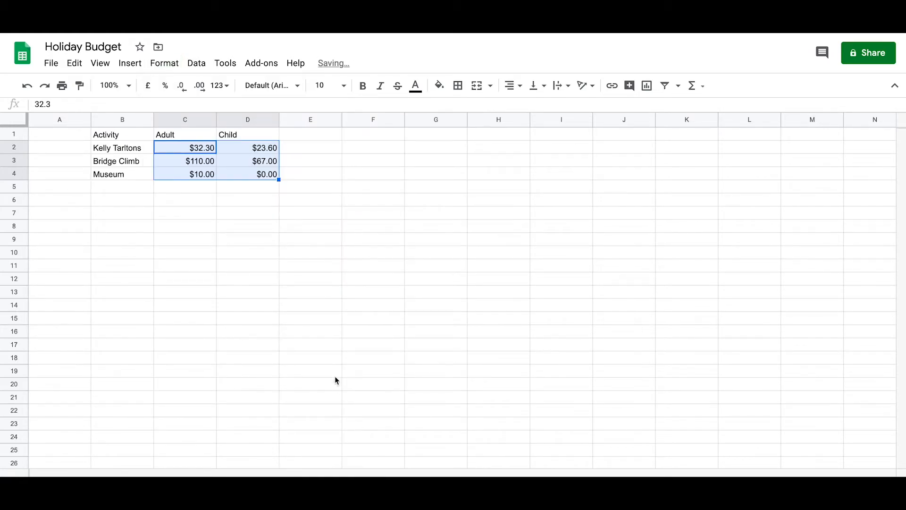
left_click(249, 229)
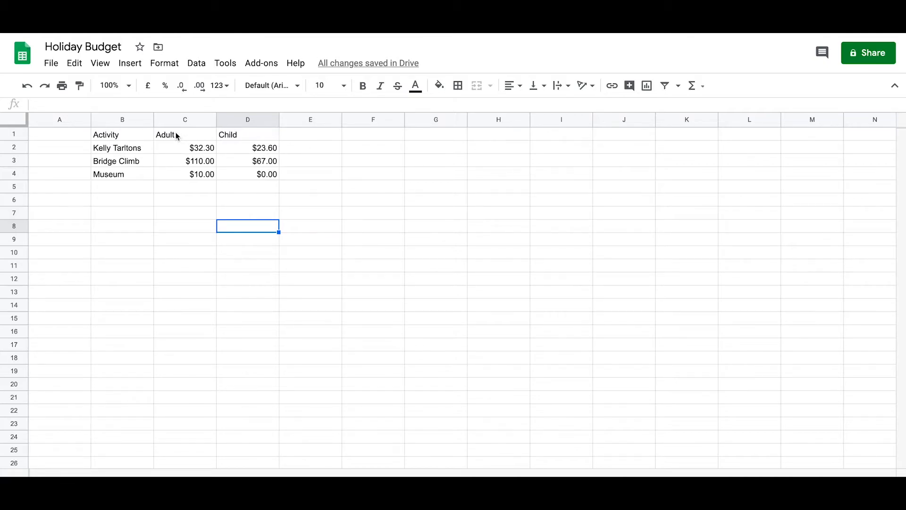
Step: Add the column headings Adults in E1 and Children in F1
left_click(307, 137)
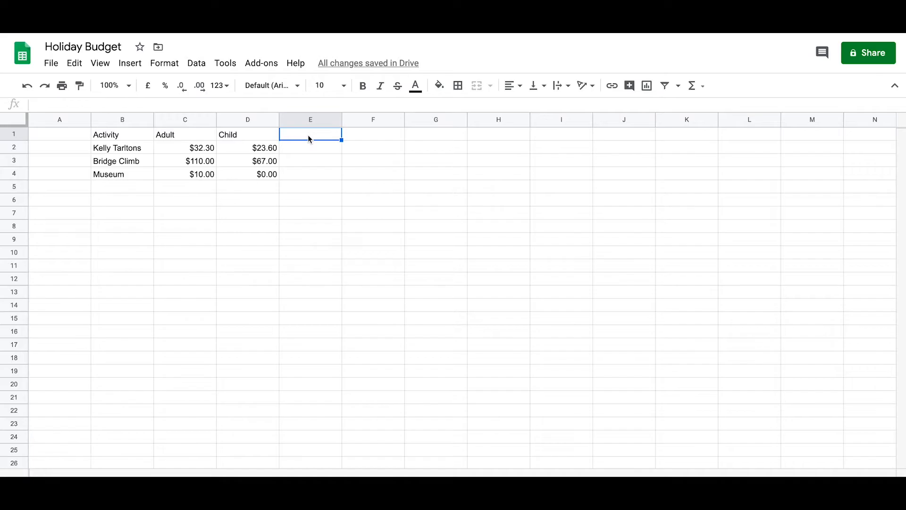
type("Adults")
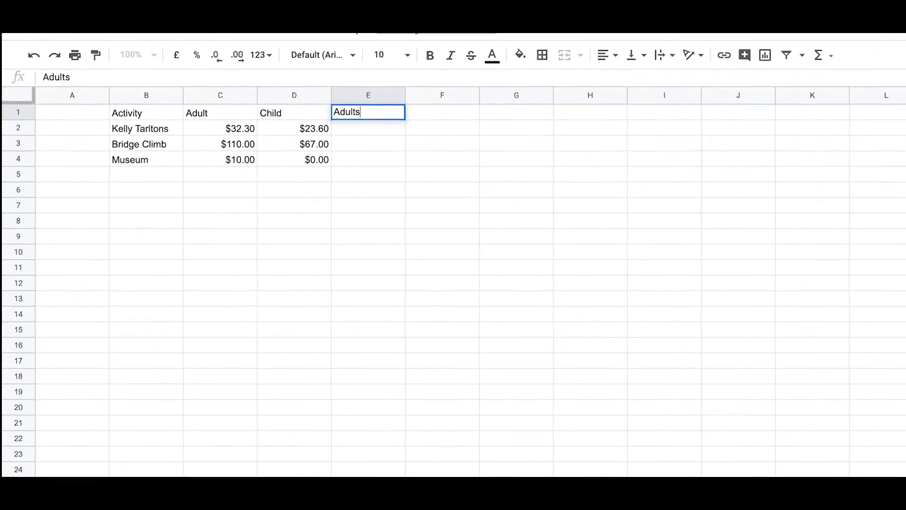
left_click(387, 130)
type("Childre")
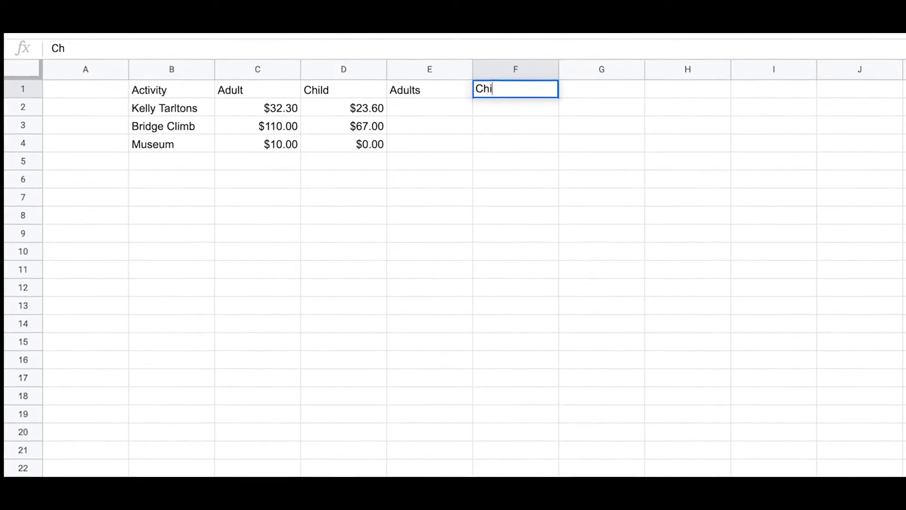
type("n")
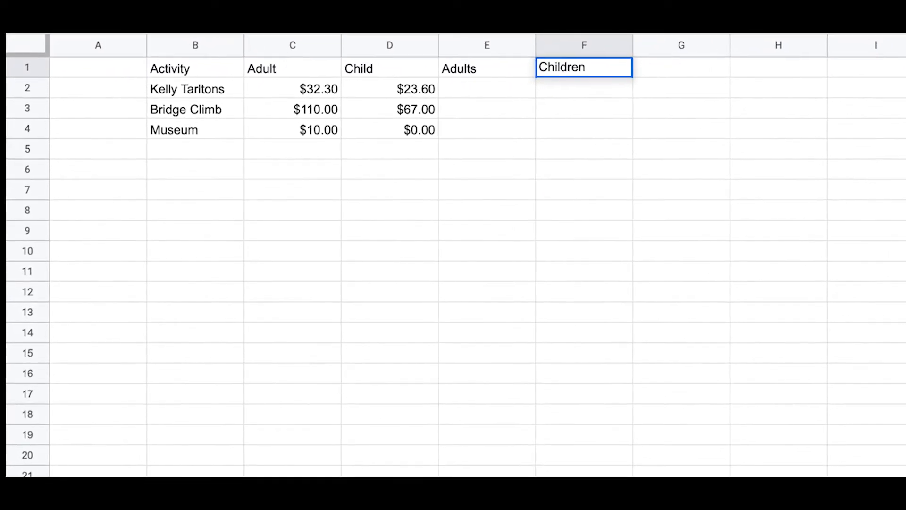
key("Return")
Step: Enter a formula in E2 that multiplies the Kelly Tarltons adult price in C2 by 2
left_click(480, 94)
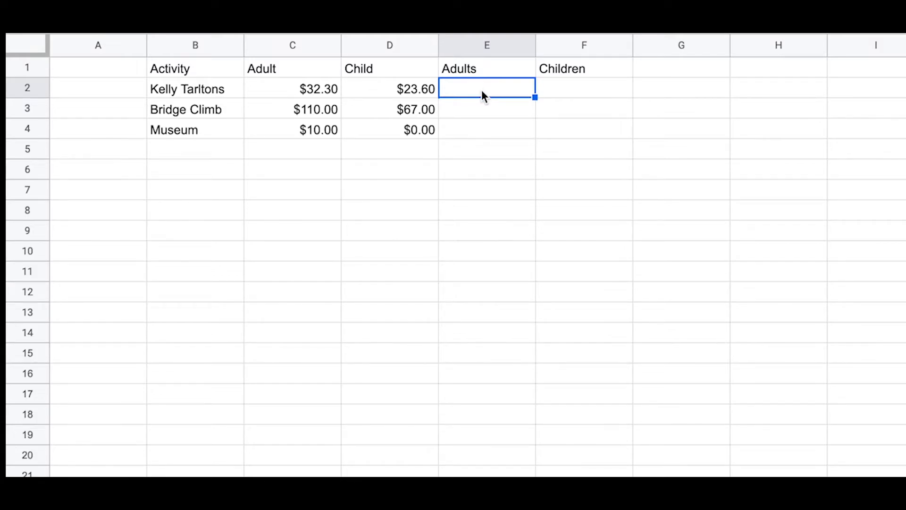
type("=")
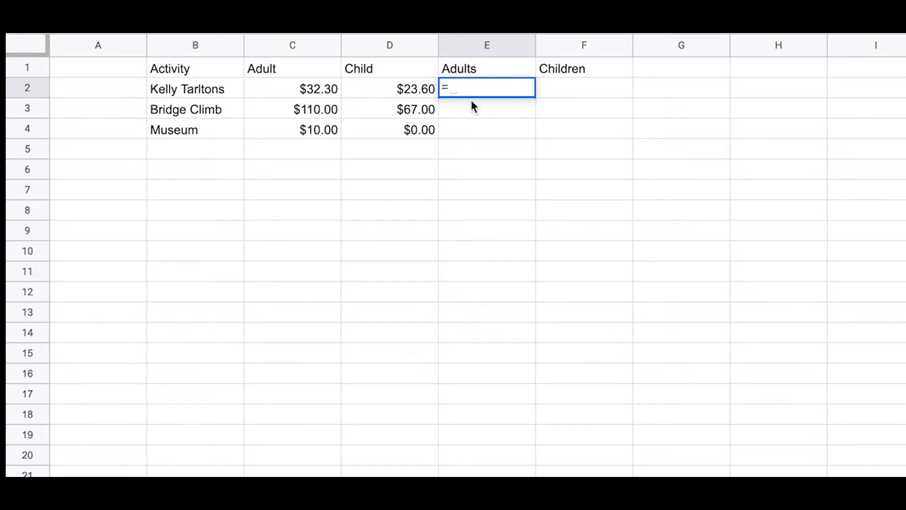
left_click(315, 89)
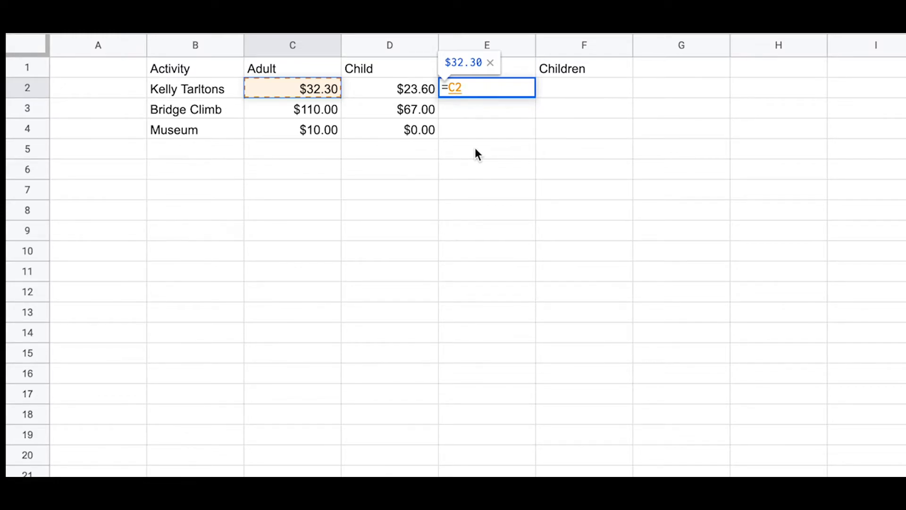
type("*")
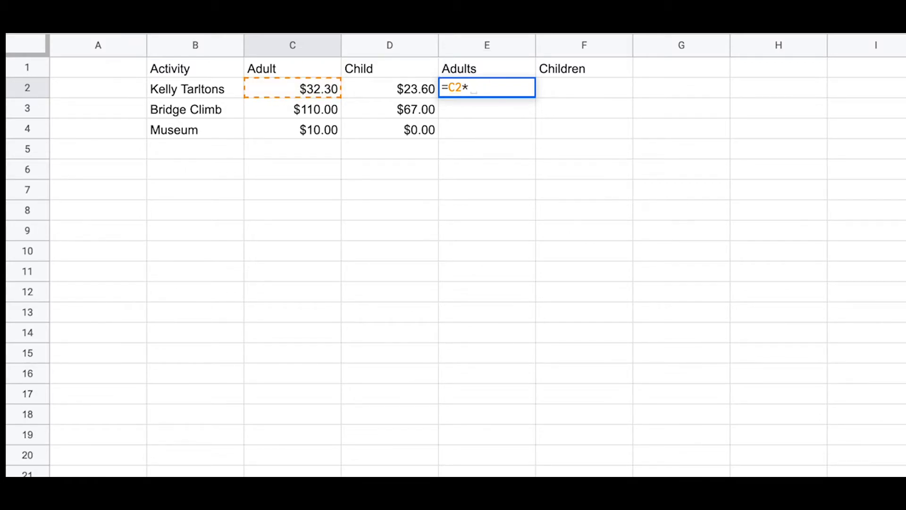
type("2")
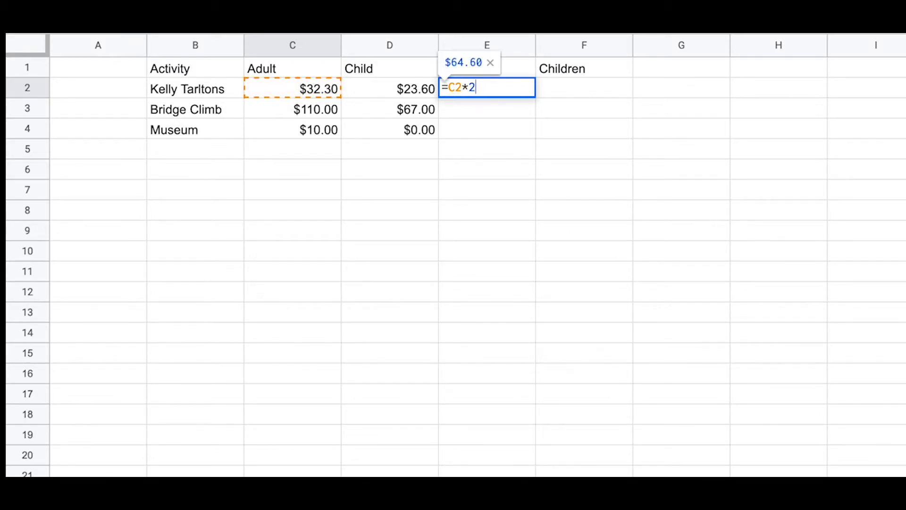
key("Return")
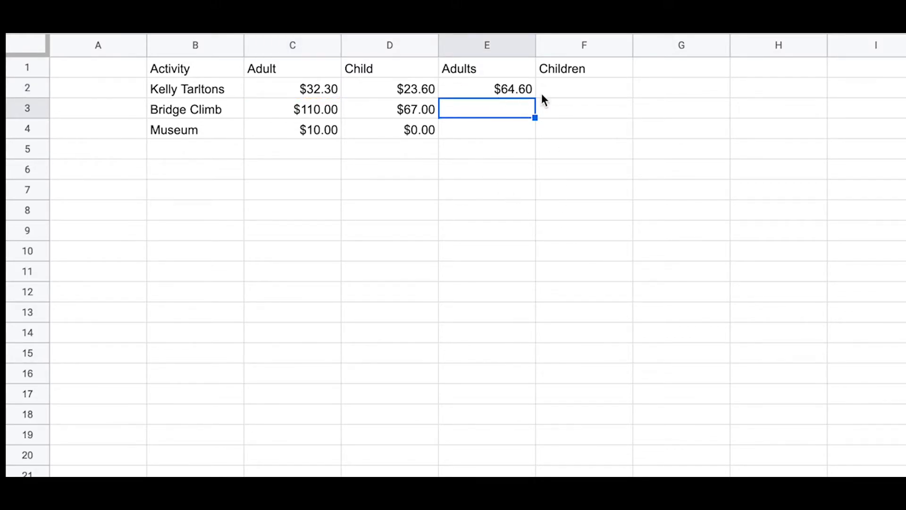
Step: Enter a formula in F2 that multiplies the Kelly Tarltons child price in D2 by 2
left_click(571, 91)
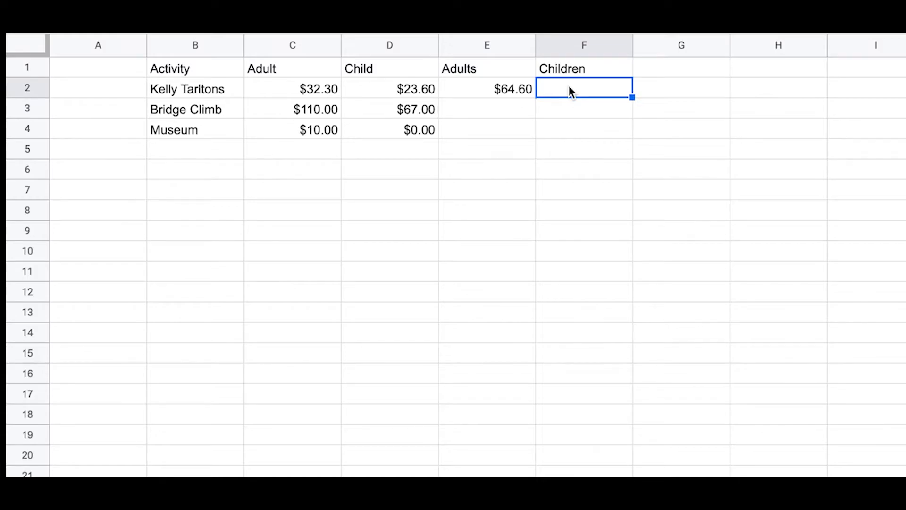
type("=")
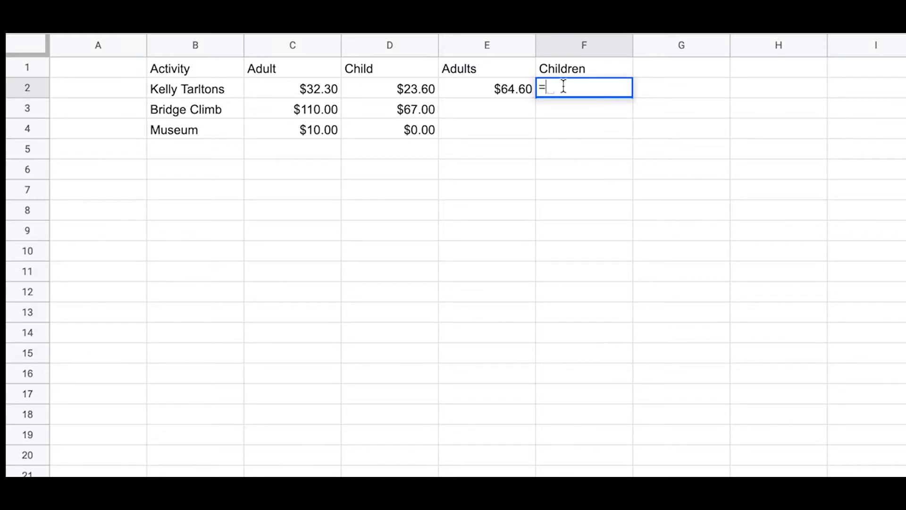
left_click(408, 87)
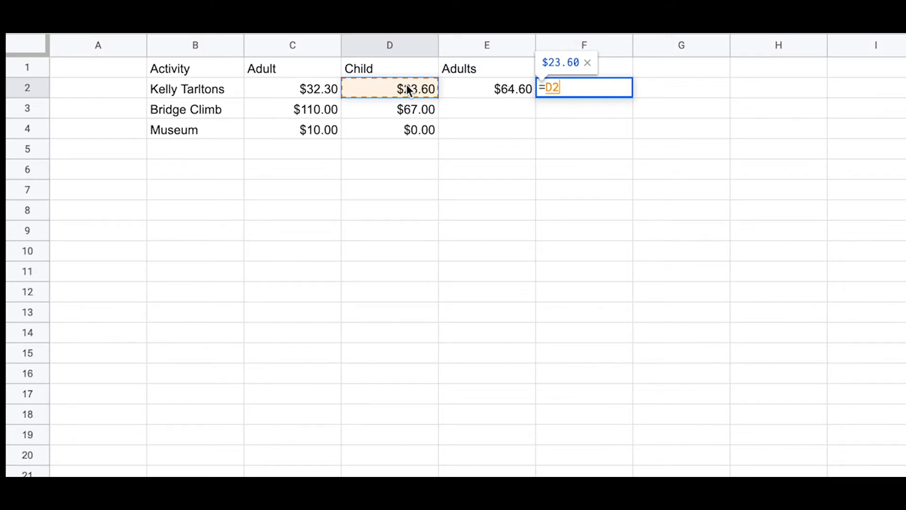
type("*2")
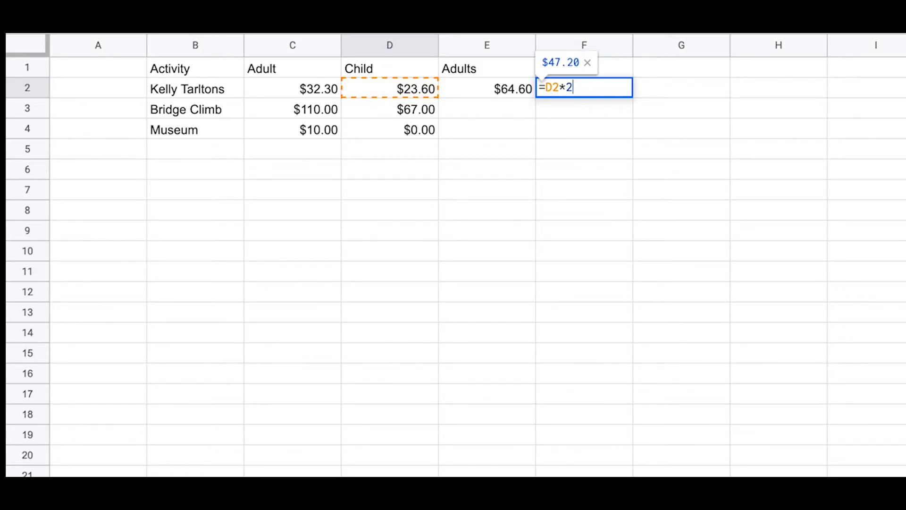
key("Return")
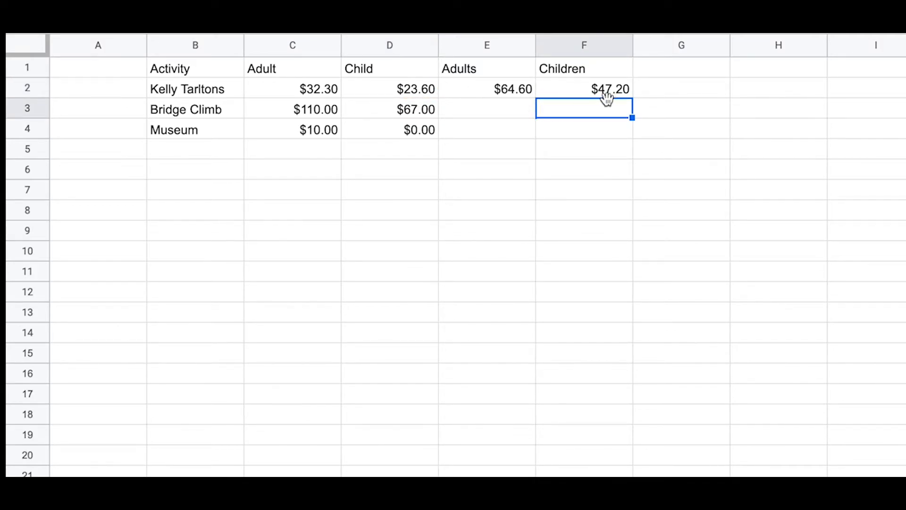
Step: Autofill the Adults and Children formulas from E2:F2 down to row 4
left_click_drag(482, 84, 592, 86)
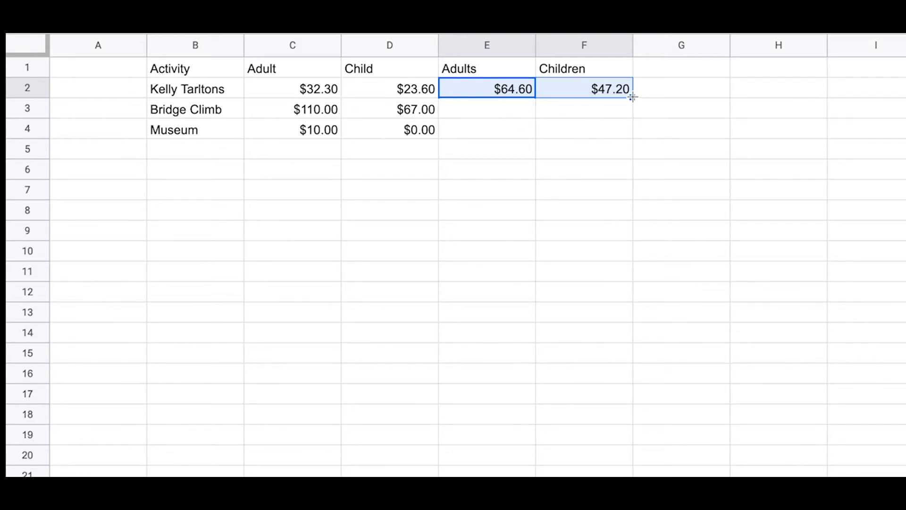
left_click_drag(633, 97, 632, 129)
left_click(595, 169)
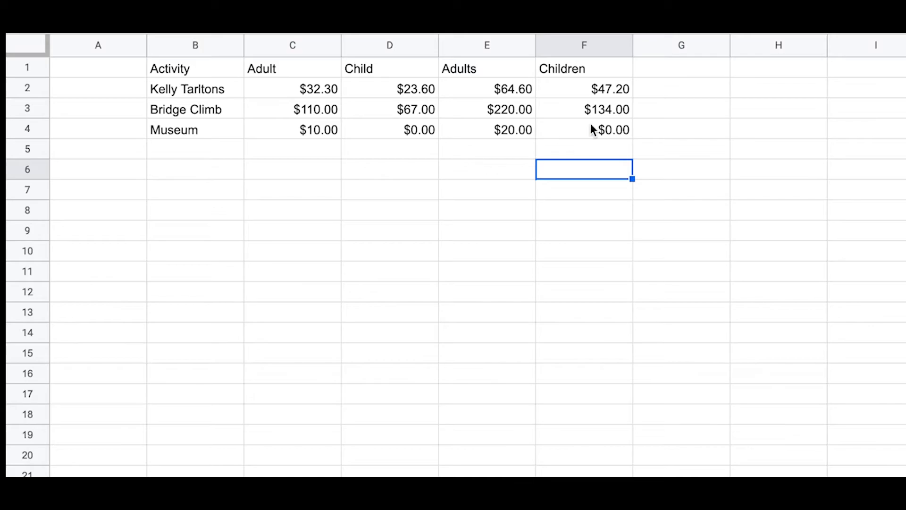
Step: Add the column heading Total in G1
left_click(678, 71)
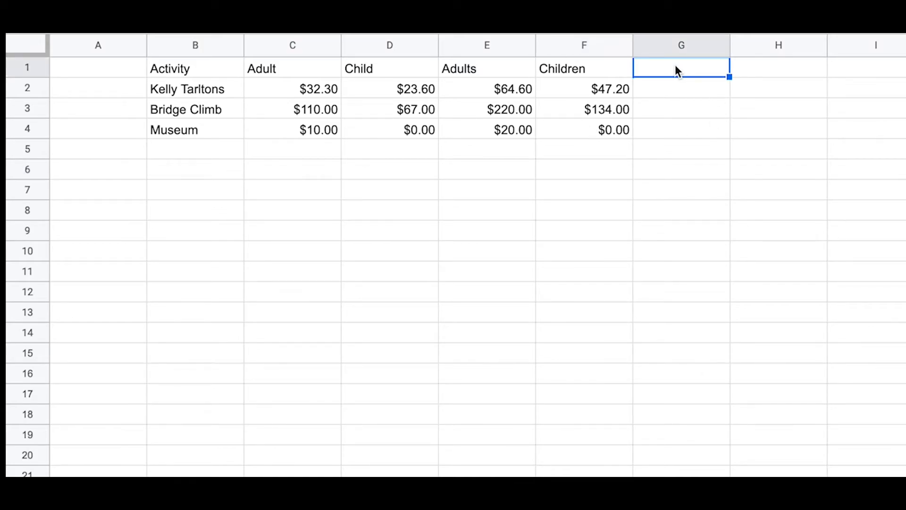
type("Total")
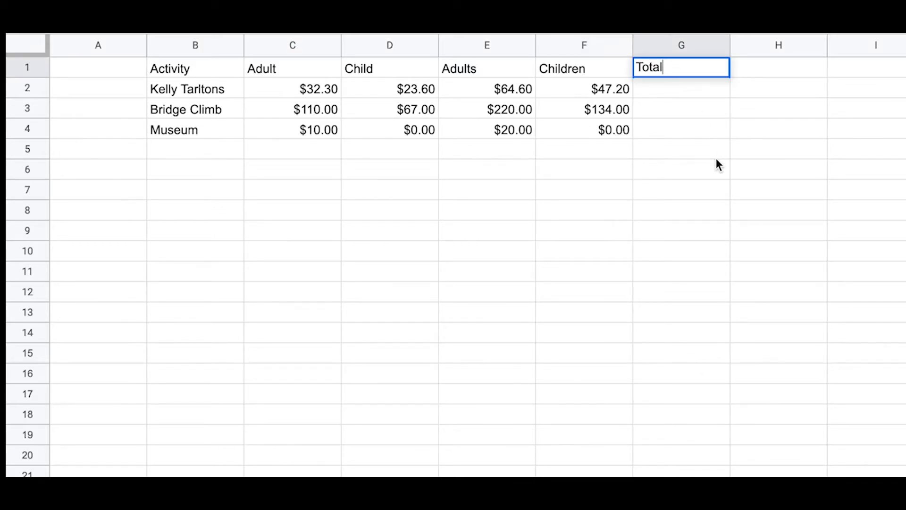
left_click(713, 157)
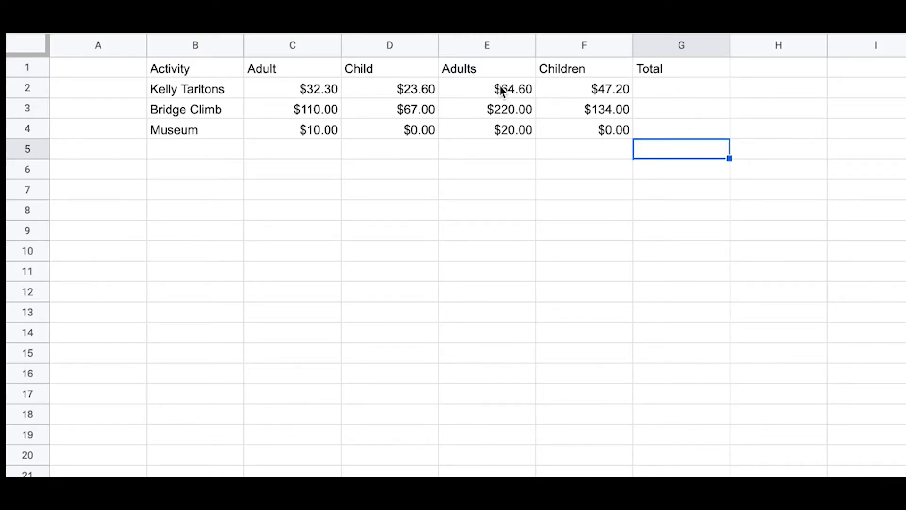
Step: Insert the suggested SUM formula in G2 and change its range so it reads =SUM(E2:F2)
left_click(676, 90)
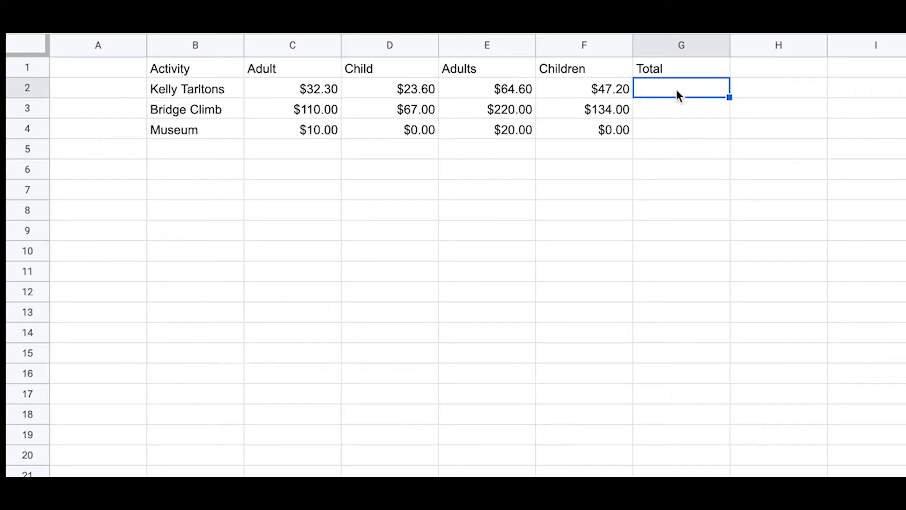
type("=")
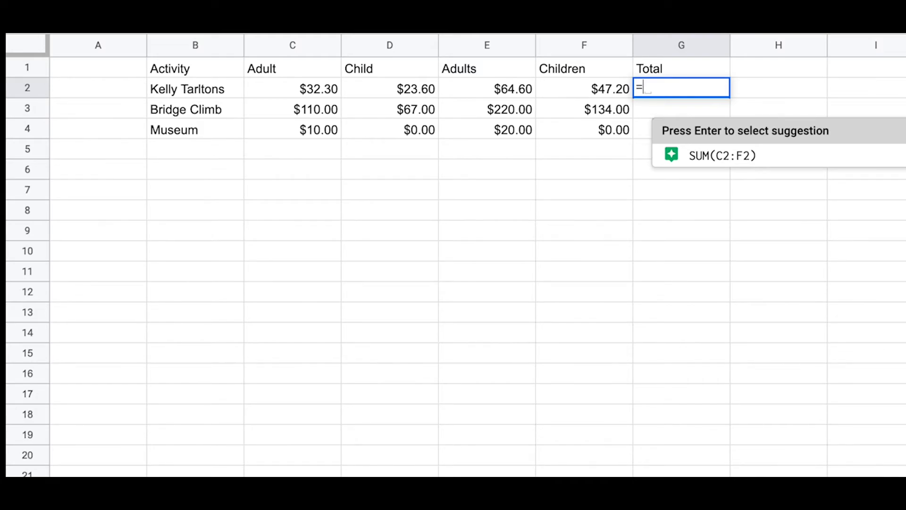
left_click(704, 160)
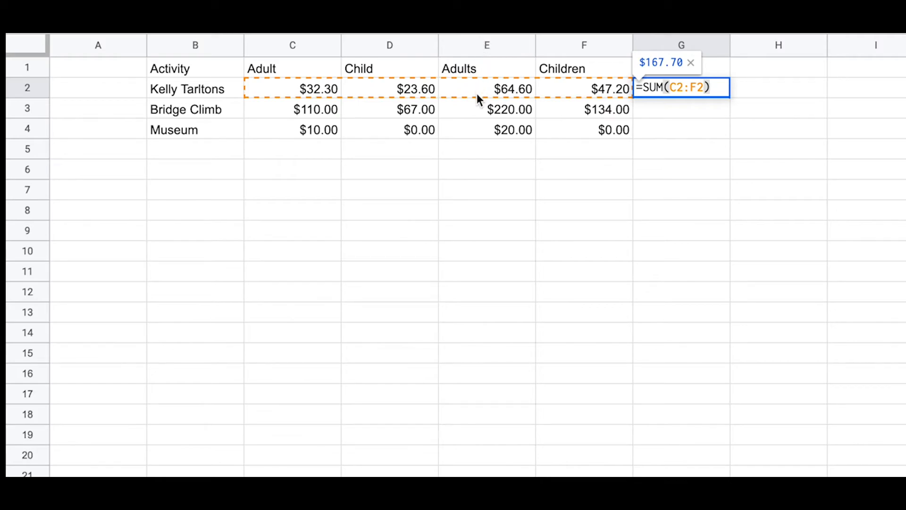
left_click(676, 87)
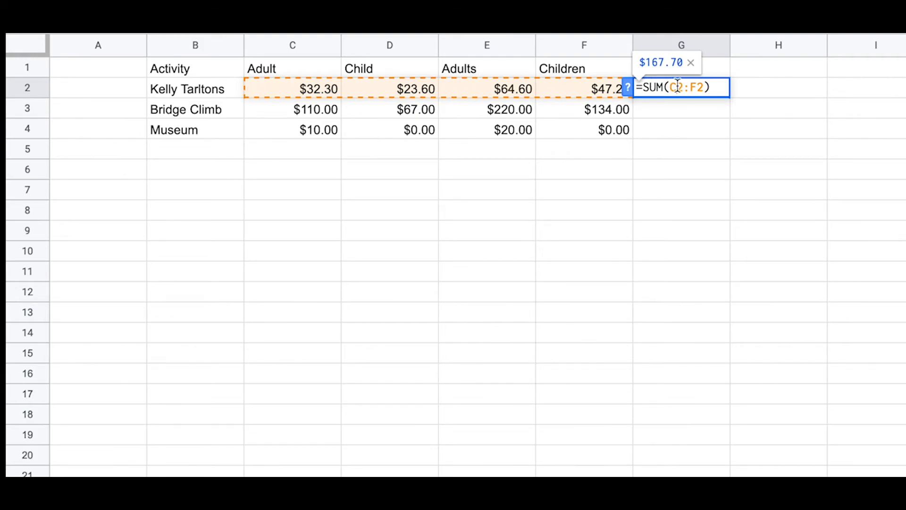
key("BackSpace")
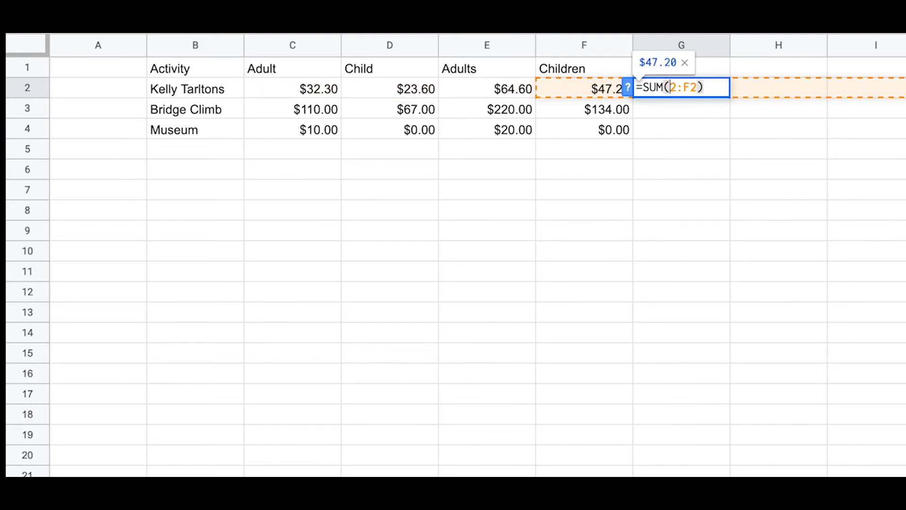
type("e")
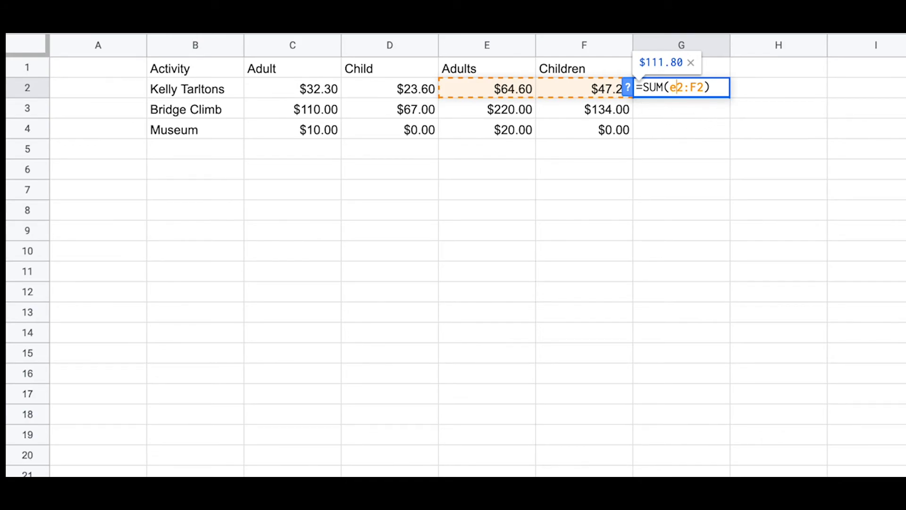
key("Return")
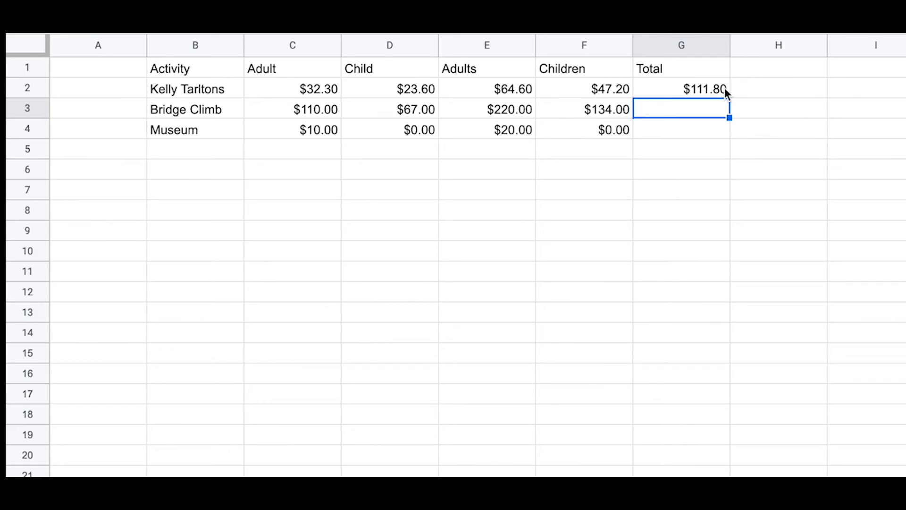
Step: Autofill the Total formula from G2 down to G4
left_click(699, 85)
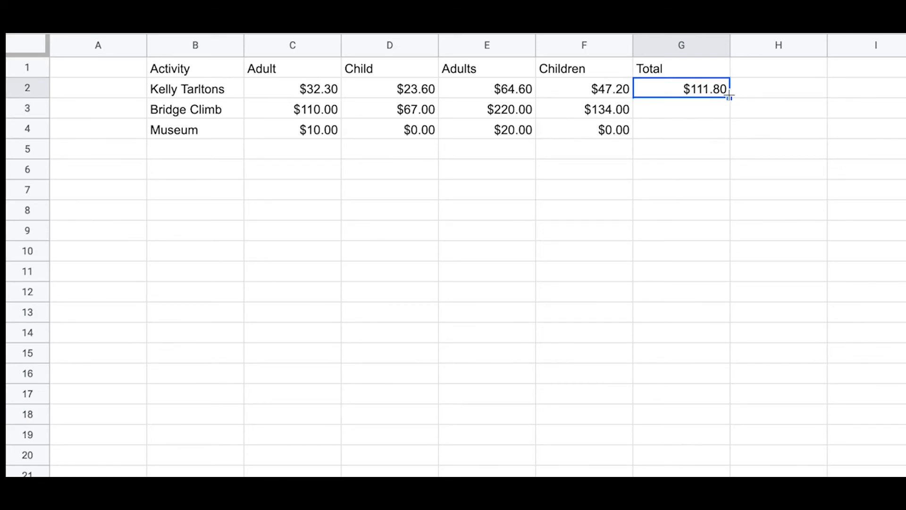
left_click_drag(729, 96, 730, 126)
left_click(696, 150)
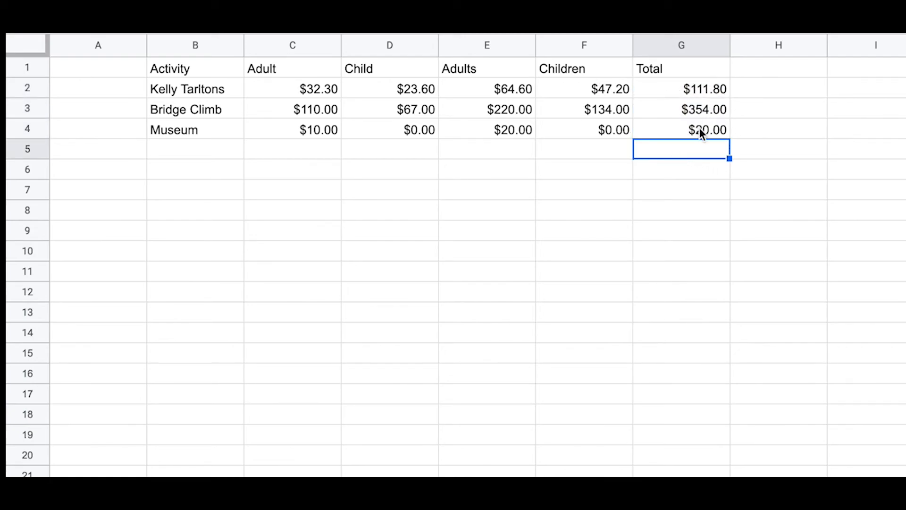
Step: Label cell F6 Total Cost and enter the suggested formula =SUM(G2:G4) beside it in G6
left_click(576, 167)
type("Total Cost")
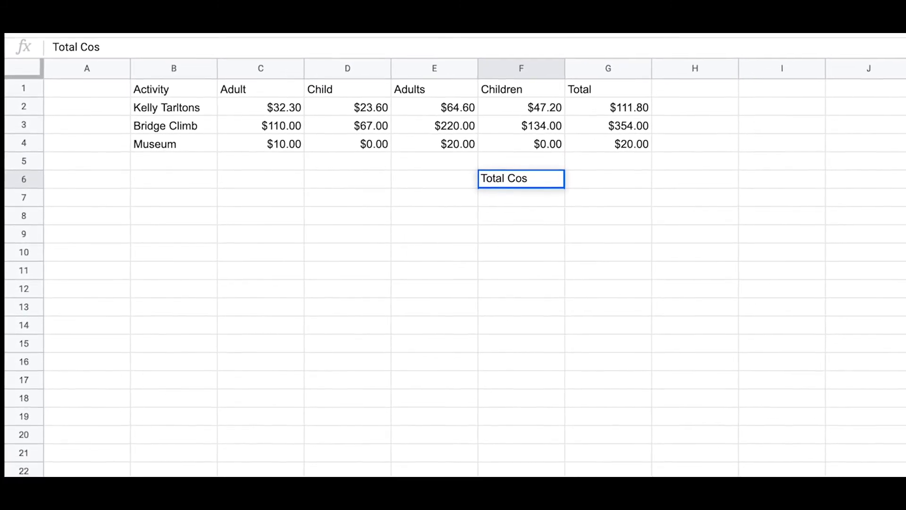
left_click(500, 215)
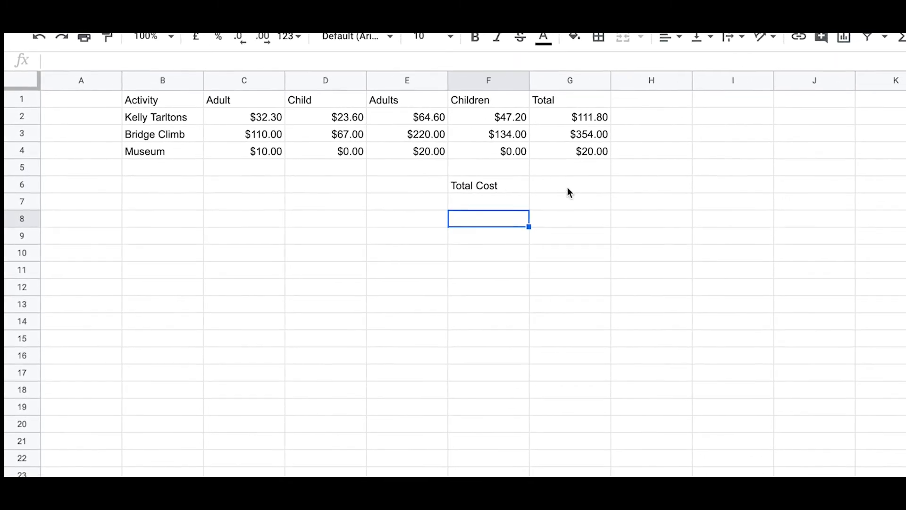
left_click(571, 188)
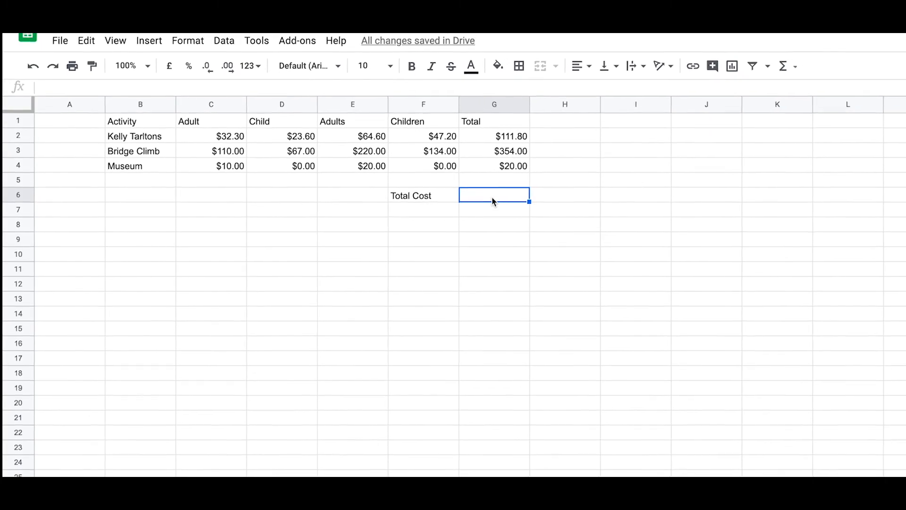
type("=")
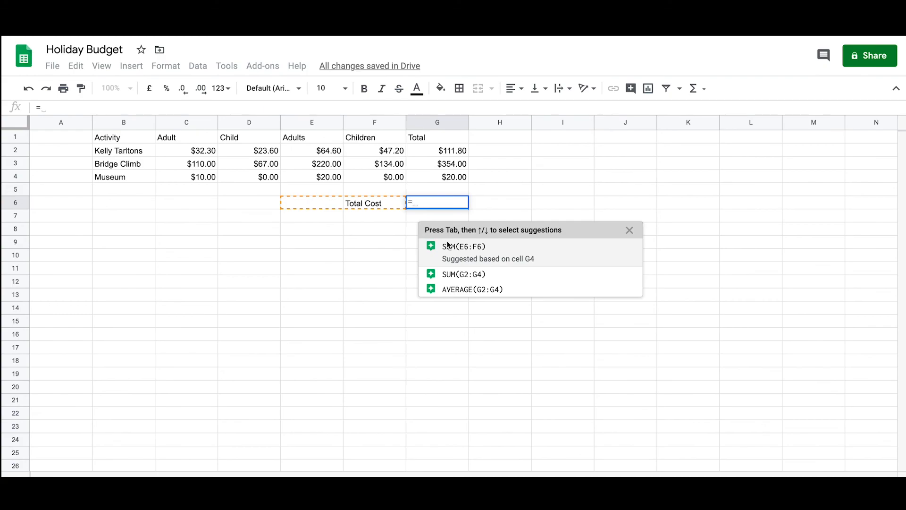
left_click(452, 267)
key("Return")
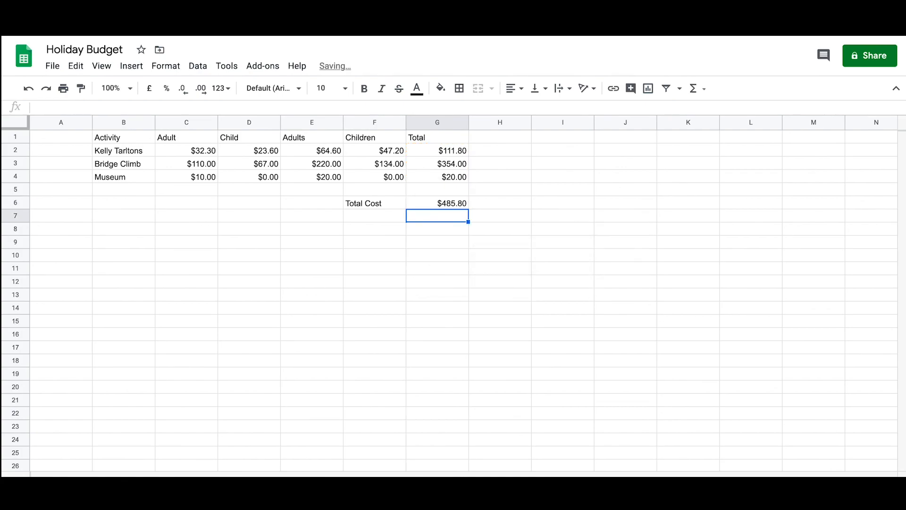